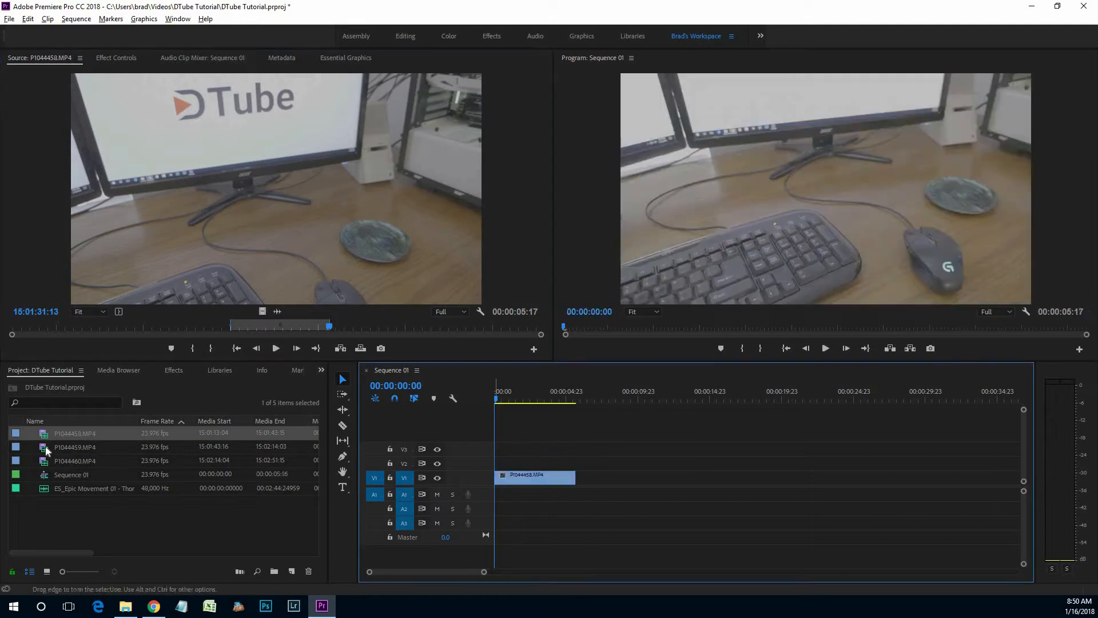
- Add the marked sections of P1044459.MP4 and P1044460.MP4 after the first clip on V1 and play the sequence through
{"action": "double_click", "coordinate": [76, 448]}
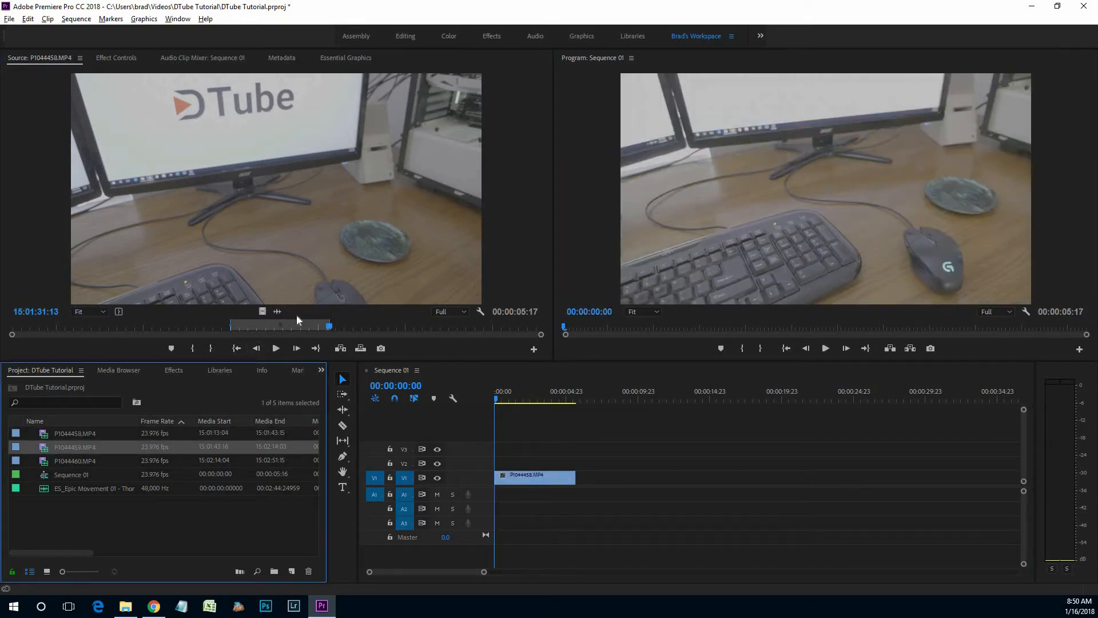
{"action": "left_click_drag", "start_coordinate": [563, 462], "coordinate": [547, 478]}
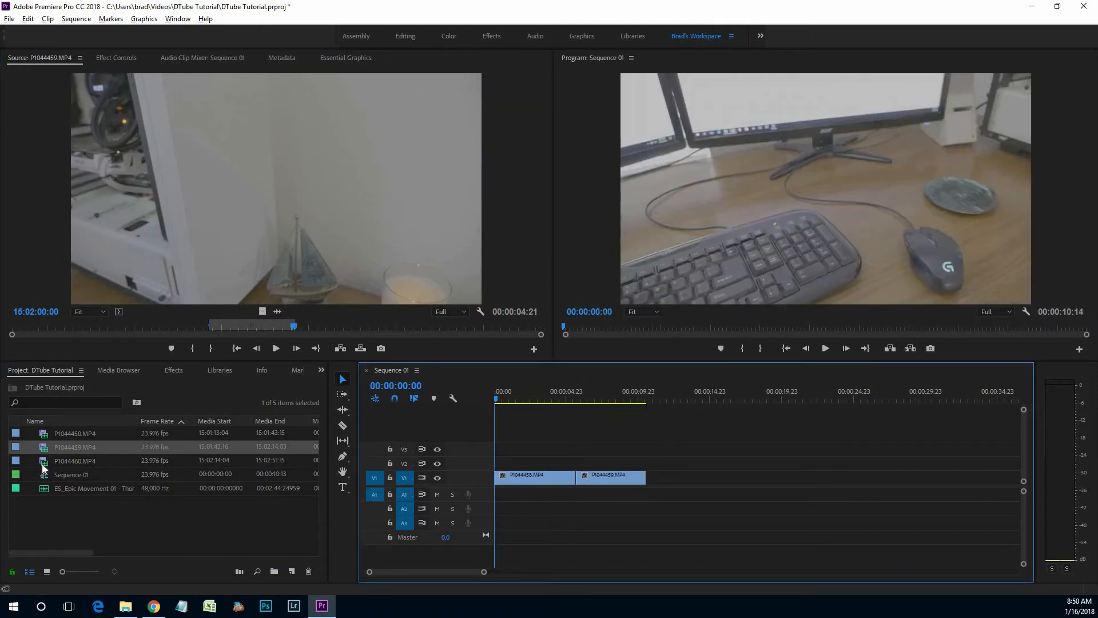
{"action": "left_click_drag", "start_coordinate": [43, 463], "coordinate": [262, 314]}
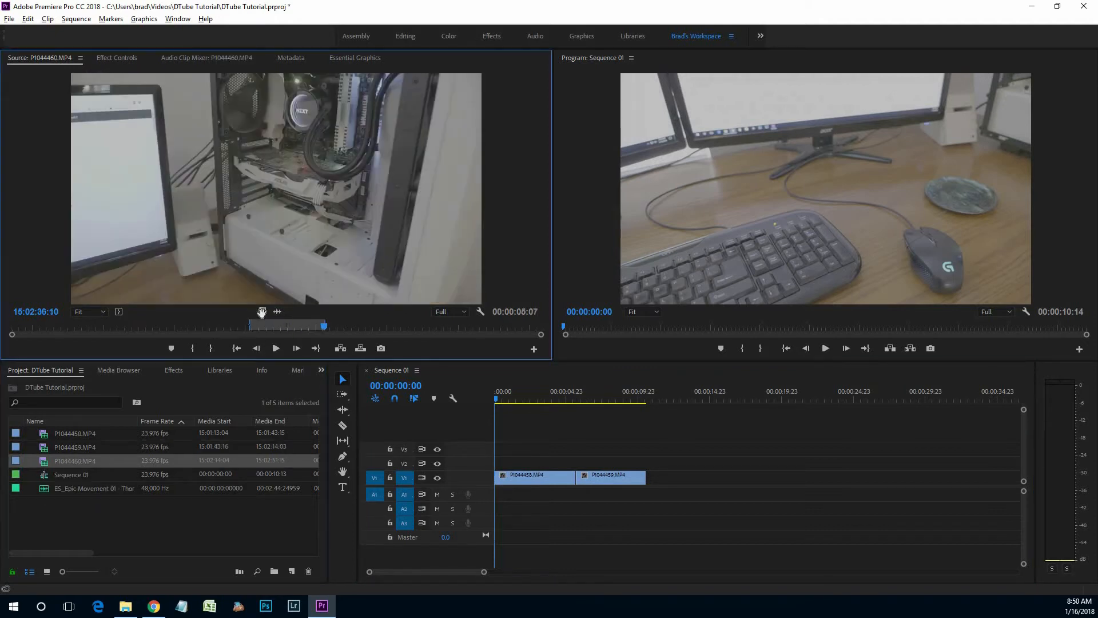
{"action": "left_click_drag", "start_coordinate": [362, 376], "coordinate": [659, 506]}
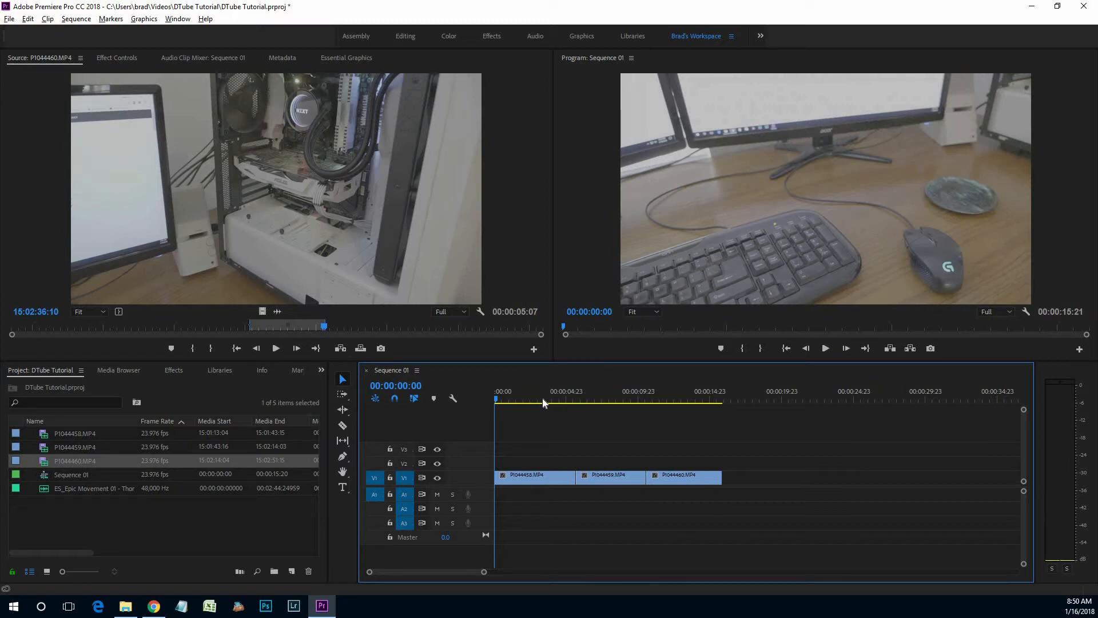
{"action": "key", "text": "space"}
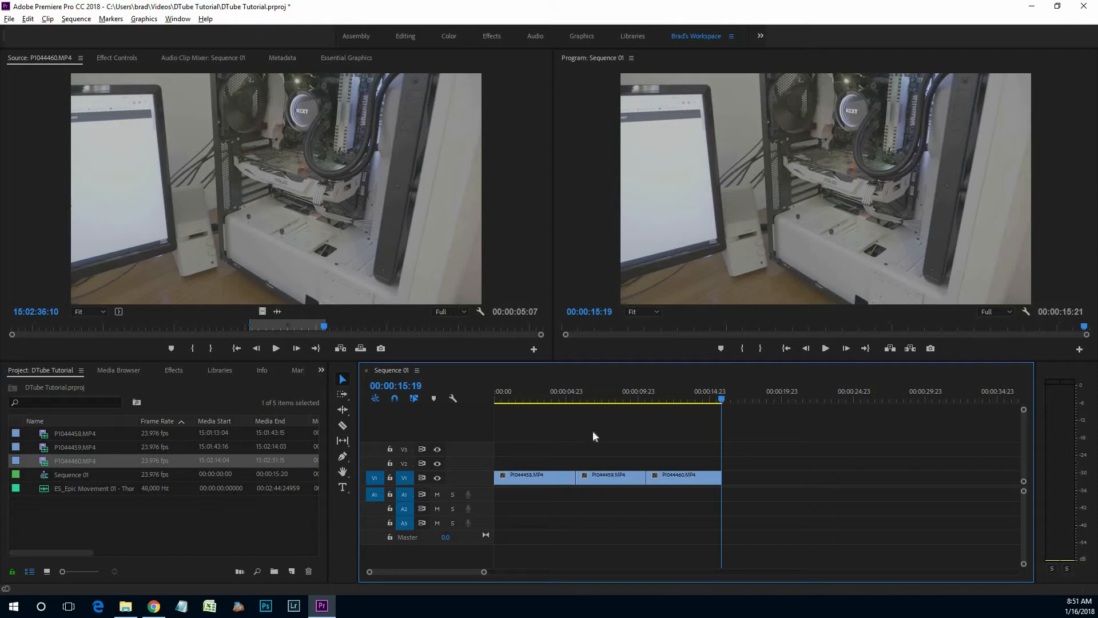
{"action": "key", "text": "Home"}
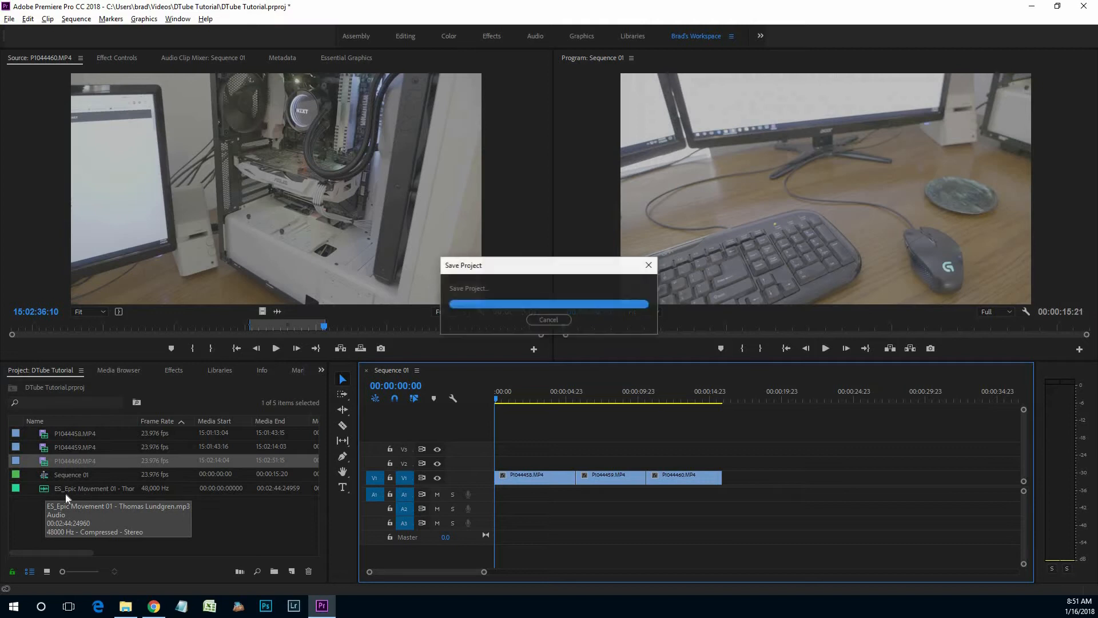
- Place the ES_Epic Movement 01 music track on A1 at the start of the sequence
{"action": "left_click", "coordinate": [43, 487]}
{"action": "left_click_drag", "start_coordinate": [44, 487], "coordinate": [517, 511]}
{"action": "left_click_drag", "start_coordinate": [483, 572], "coordinate": [411, 571]}
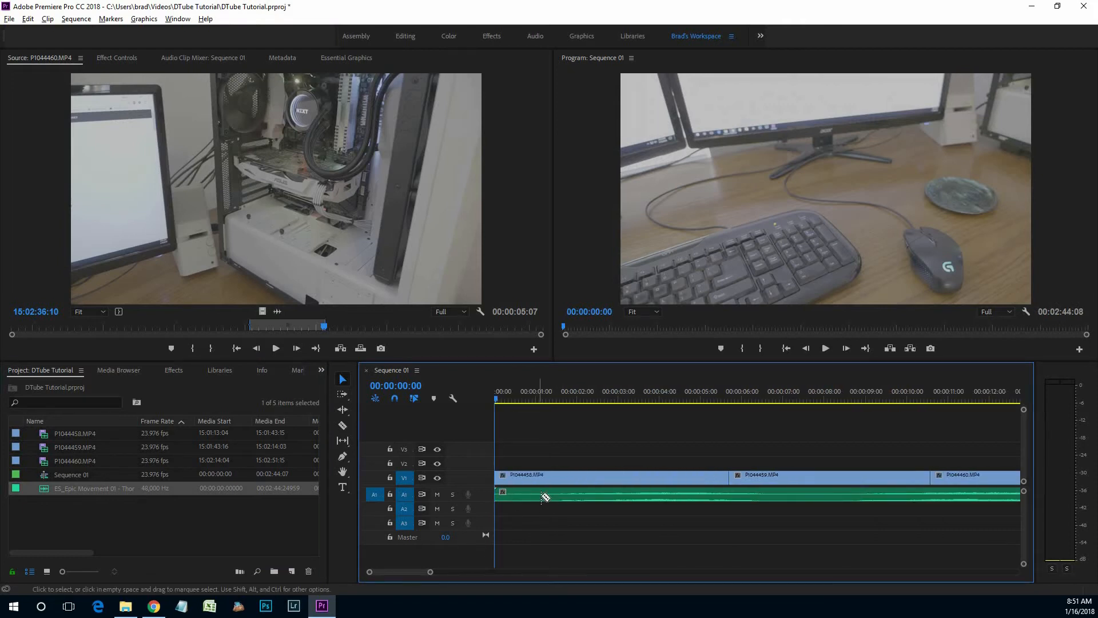
- Cut off about the first second of the music on A1 and close the gap at the sequence start
{"action": "key", "text": "c"}
{"action": "left_click", "coordinate": [541, 495]}
{"action": "key", "text": "v"}
{"action": "right_click", "coordinate": [519, 496]}
{"action": "left_click", "coordinate": [546, 98]}
{"action": "left_click_drag", "start_coordinate": [582, 495], "coordinate": [533, 494]}
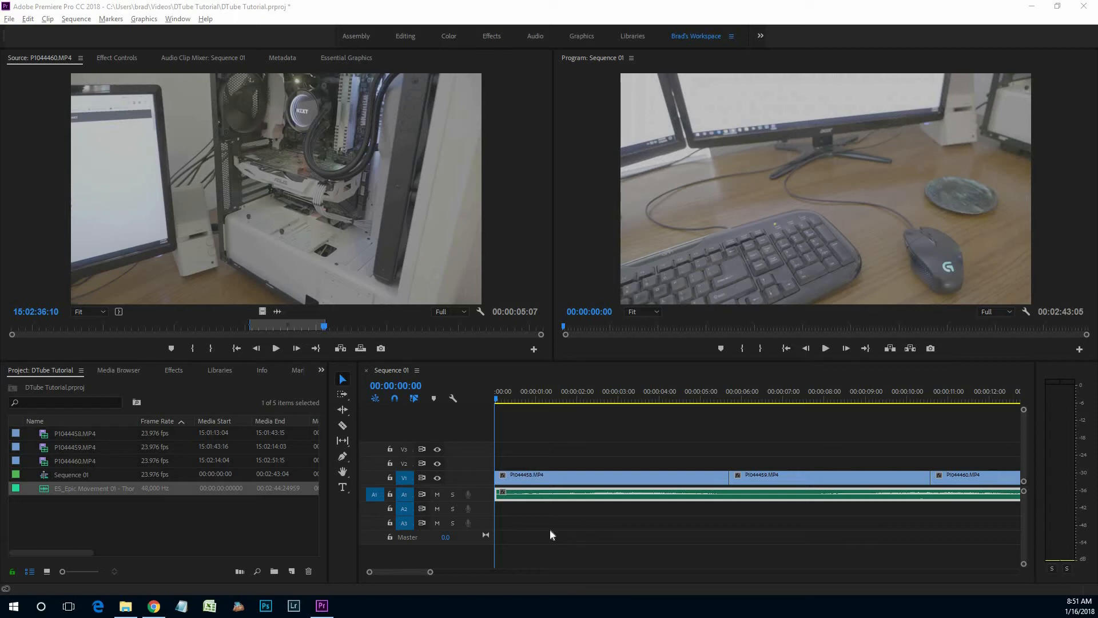
- Play the sequence with the music and stop at 00:00:06:16
{"action": "left_click", "coordinate": [557, 447]}
{"action": "key", "text": "space"}
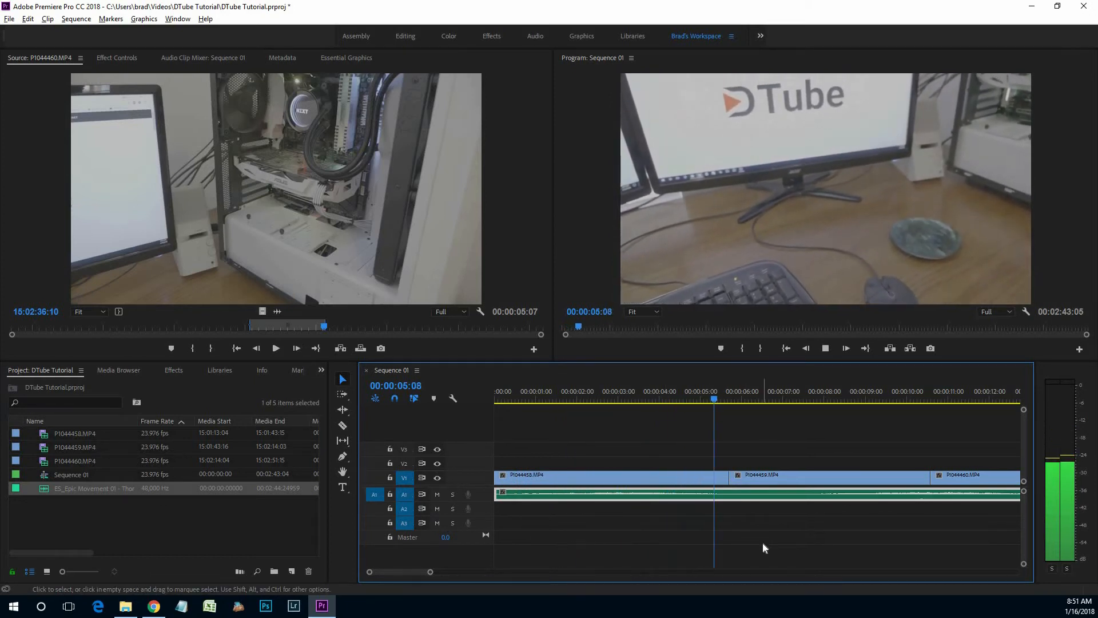
{"action": "scroll", "coordinate": [725, 477], "scroll_direction": "down", "scroll_amount": 1}
{"action": "key", "text": "space"}
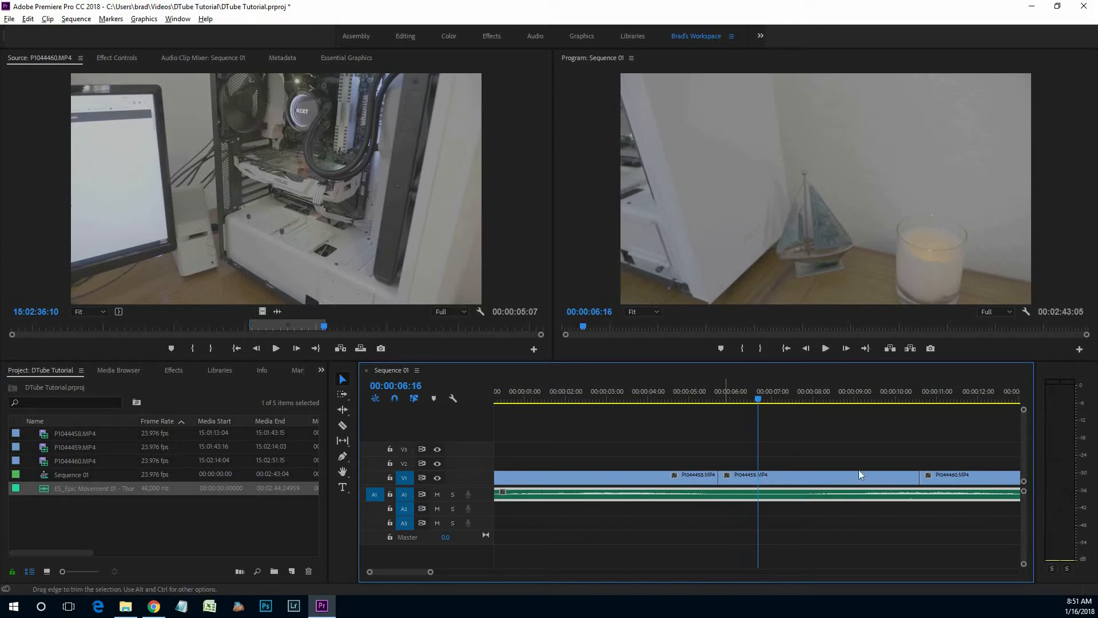
- Shift the second and third video clips later and extend the first clip to the playhead at 00:00:06:16
{"action": "scroll", "coordinate": [890, 520], "scroll_direction": "up", "scroll_amount": 3}
{"action": "scroll", "coordinate": [884, 509], "scroll_direction": "down", "scroll_amount": 3}
{"action": "scroll", "coordinate": [858, 480], "scroll_direction": "up", "scroll_amount": 3}
{"action": "scroll", "coordinate": [863, 478], "scroll_direction": "down", "scroll_amount": 5}
{"action": "left_click_drag", "start_coordinate": [859, 478], "coordinate": [897, 478]}
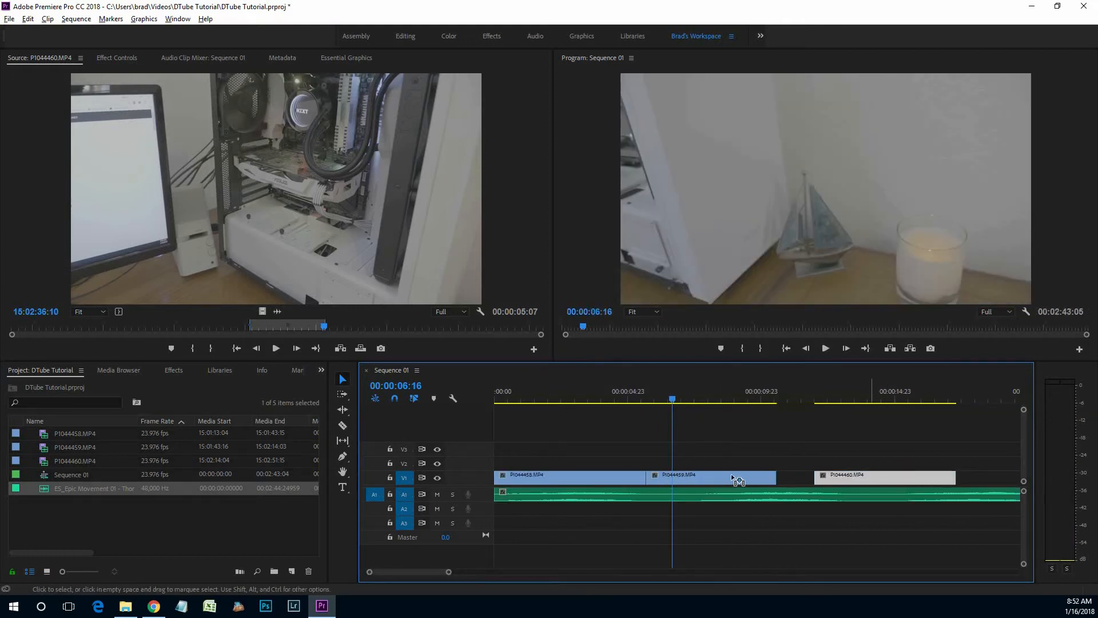
{"action": "left_click_drag", "start_coordinate": [716, 476], "coordinate": [742, 474]}
{"action": "left_click_drag", "start_coordinate": [653, 475], "coordinate": [672, 478]}
- Lengthen P1044459.MP4, butt P1044460.MP4 against its end, and extend that last clip to about 22 seconds on the timeline
{"action": "left_click_drag", "start_coordinate": [864, 475], "coordinate": [937, 489]}
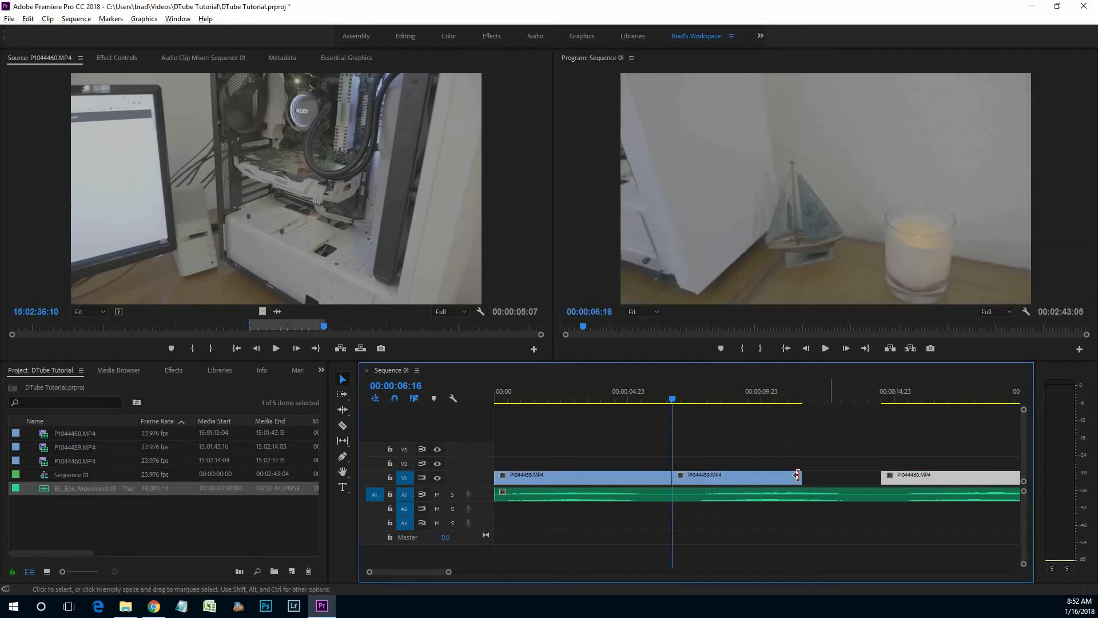
{"action": "left_click_drag", "start_coordinate": [882, 481], "coordinate": [926, 537]}
{"action": "scroll", "coordinate": [775, 478], "scroll_direction": "down", "scroll_amount": 3}
{"action": "left_click_drag", "start_coordinate": [778, 476], "coordinate": [809, 495]}
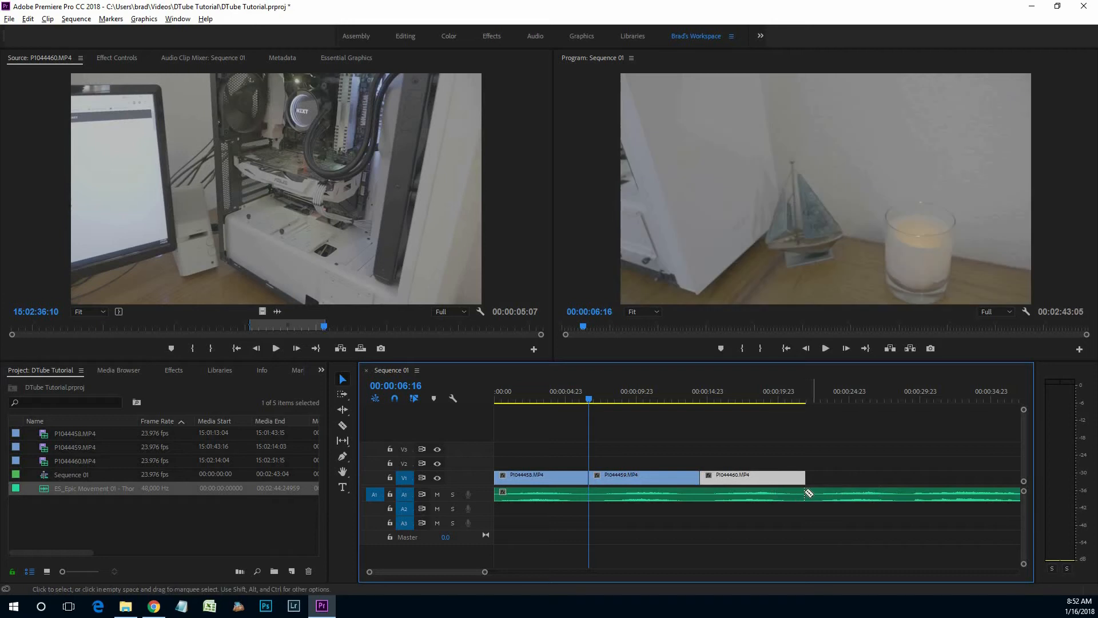
- Split the music at the end of the last video clip, delete the excess, and play the sequence from the start
{"action": "key", "text": "c"}
{"action": "left_click", "coordinate": [806, 495]}
{"action": "key", "text": "v"}
{"action": "key", "text": "Delete"}
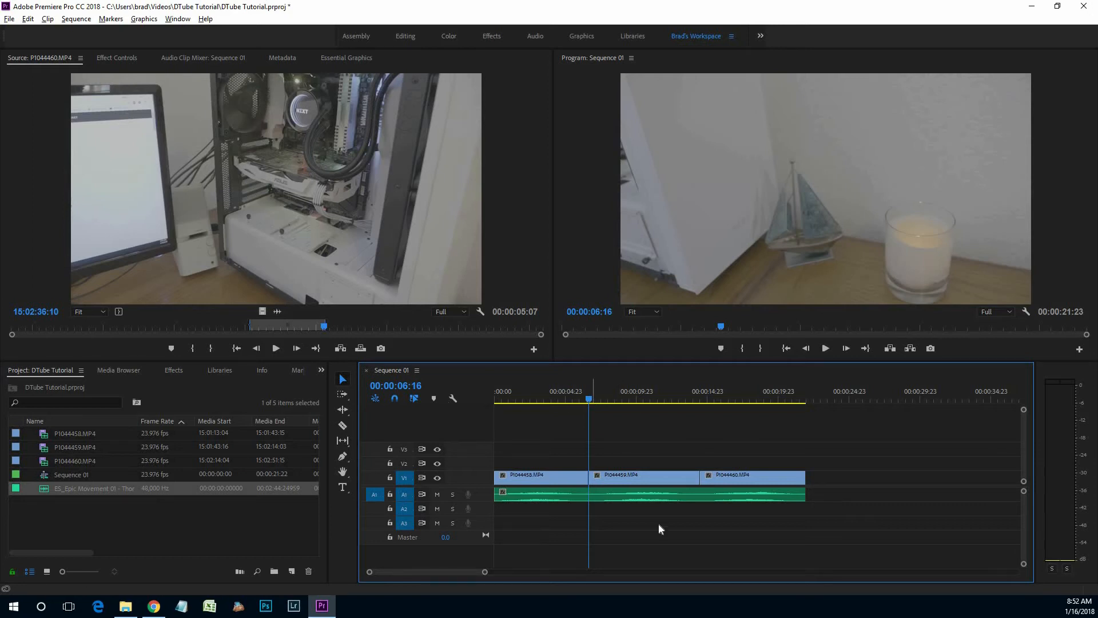
{"action": "key", "text": "Home"}
{"action": "key", "text": "space"}
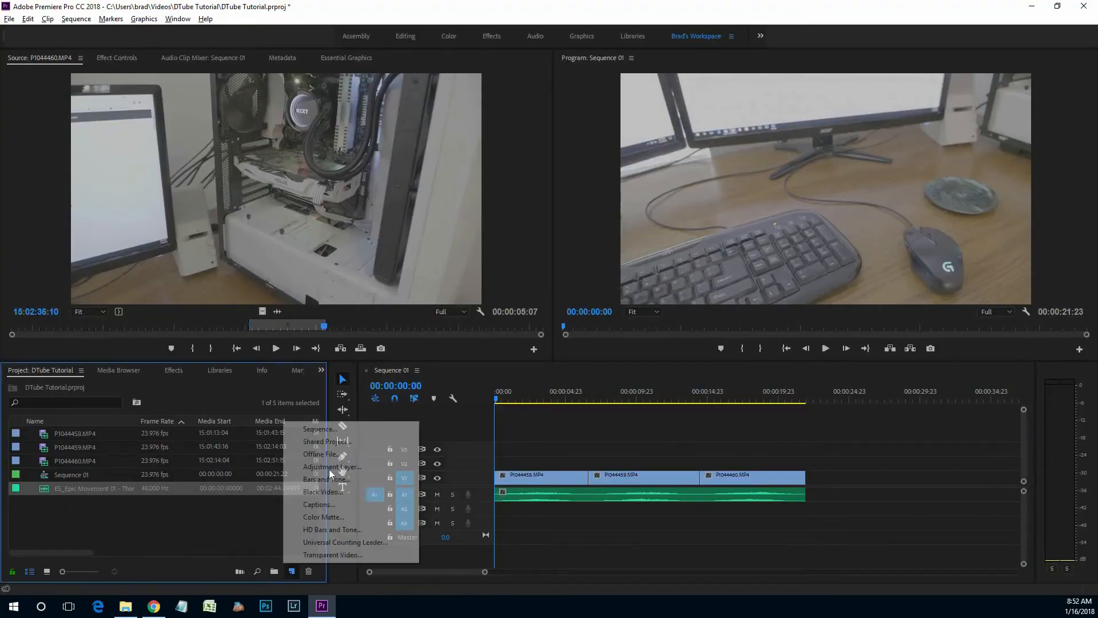
- Create a 1920 x 1080 adjustment layer at 23.976 fps and stretch it on V2 over the whole sequence
{"action": "left_click", "coordinate": [330, 467]}
{"action": "left_click", "coordinate": [559, 342]}
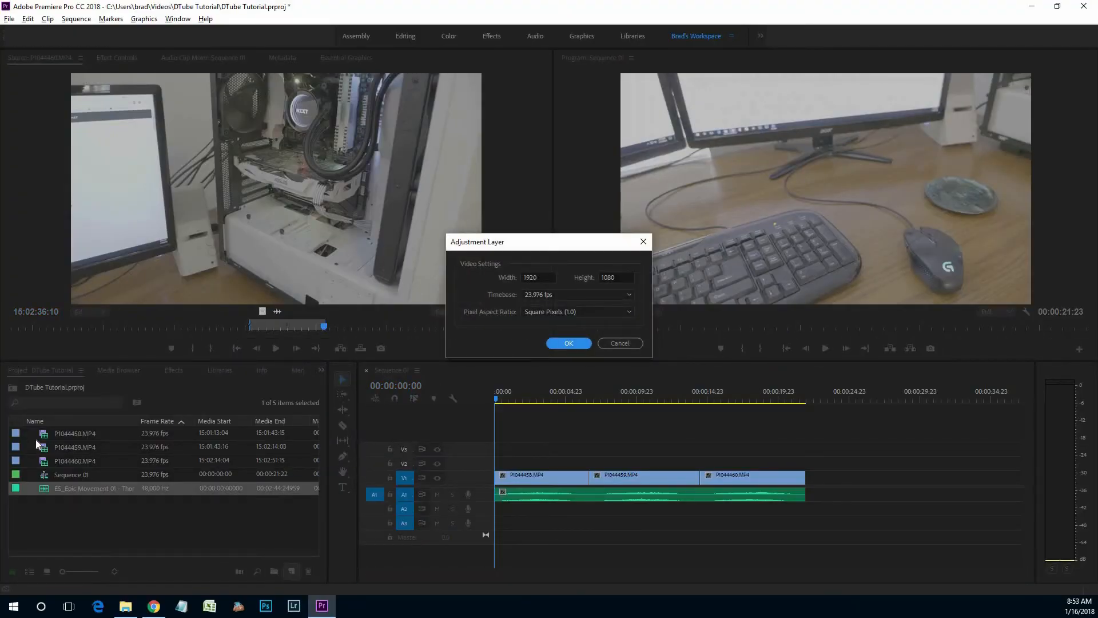
{"action": "left_click_drag", "start_coordinate": [42, 434], "coordinate": [167, 439]}
{"action": "left_click_drag", "start_coordinate": [511, 471], "coordinate": [529, 461]}
{"action": "left_click_drag", "start_coordinate": [606, 456], "coordinate": [805, 461]}
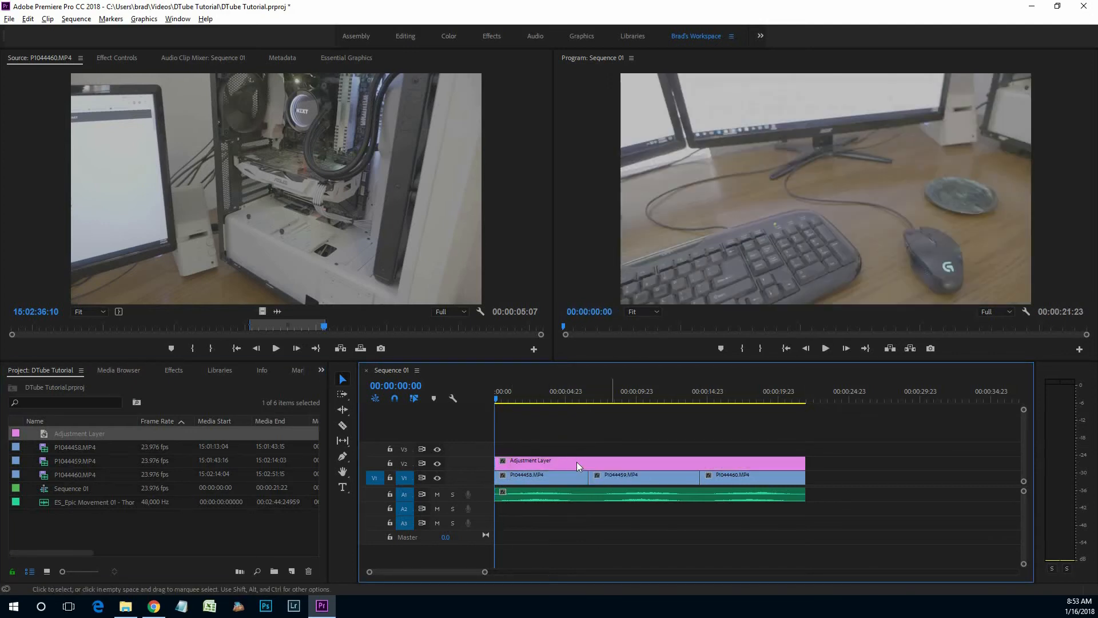
- Find the Crop video effect and apply it to the adjustment layer on V2
{"action": "left_click", "coordinate": [173, 370]}
{"action": "type", "text": "crop"}
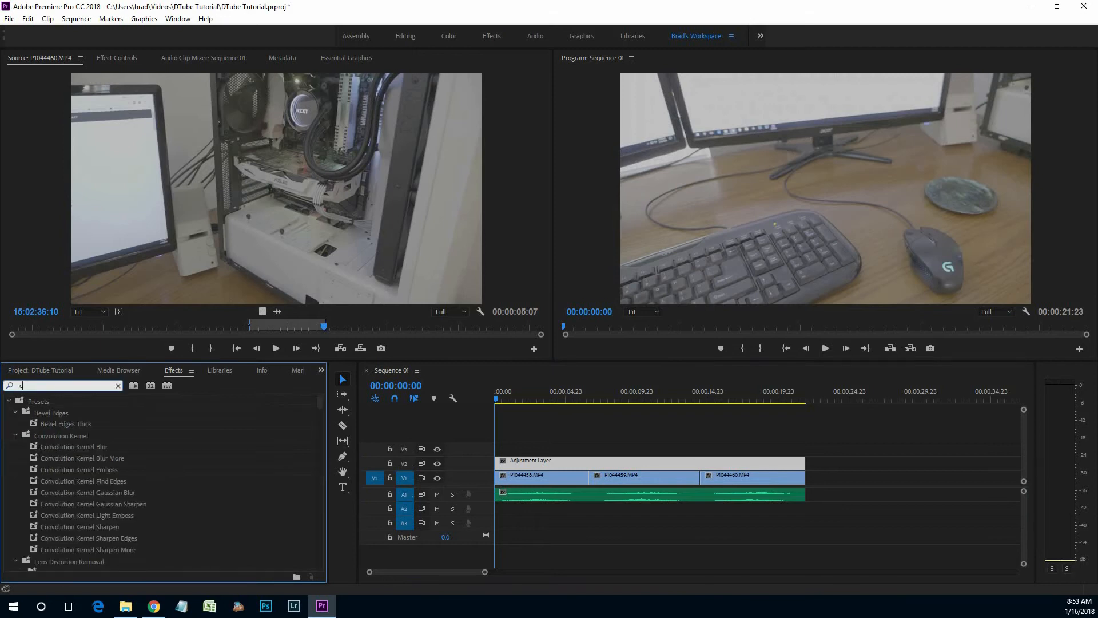
{"action": "left_click_drag", "start_coordinate": [633, 463], "coordinate": [639, 464]}
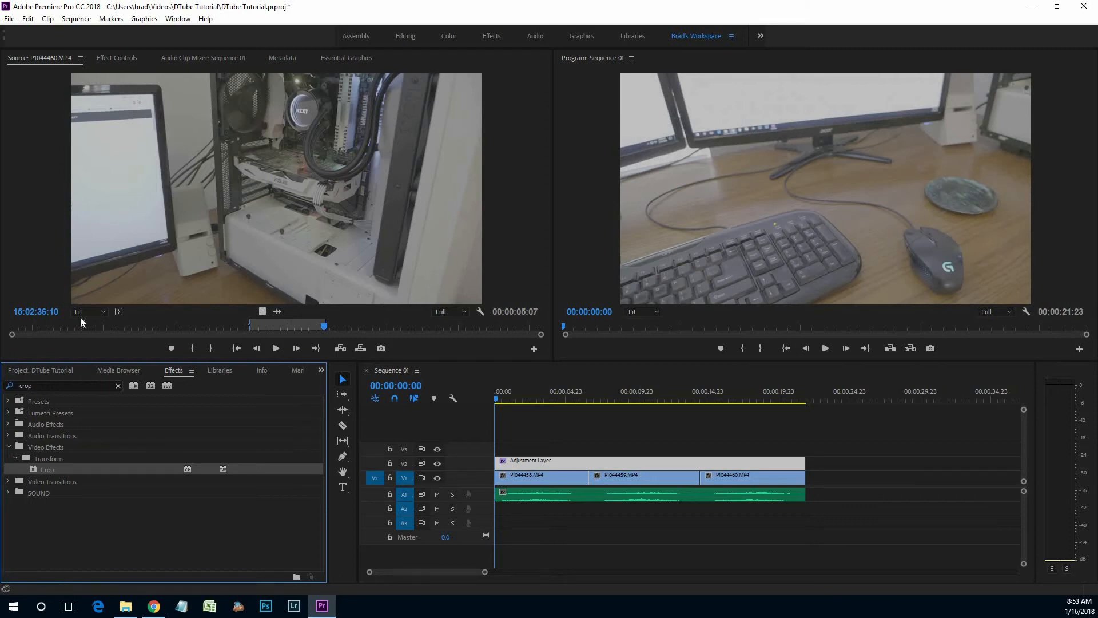
- Set the Crop effect's Top and Bottom values to 12% to make letterbox bars
{"action": "key", "text": "shift+5"}
{"action": "scroll", "coordinate": [60, 250], "scroll_direction": "down", "scroll_amount": 2}
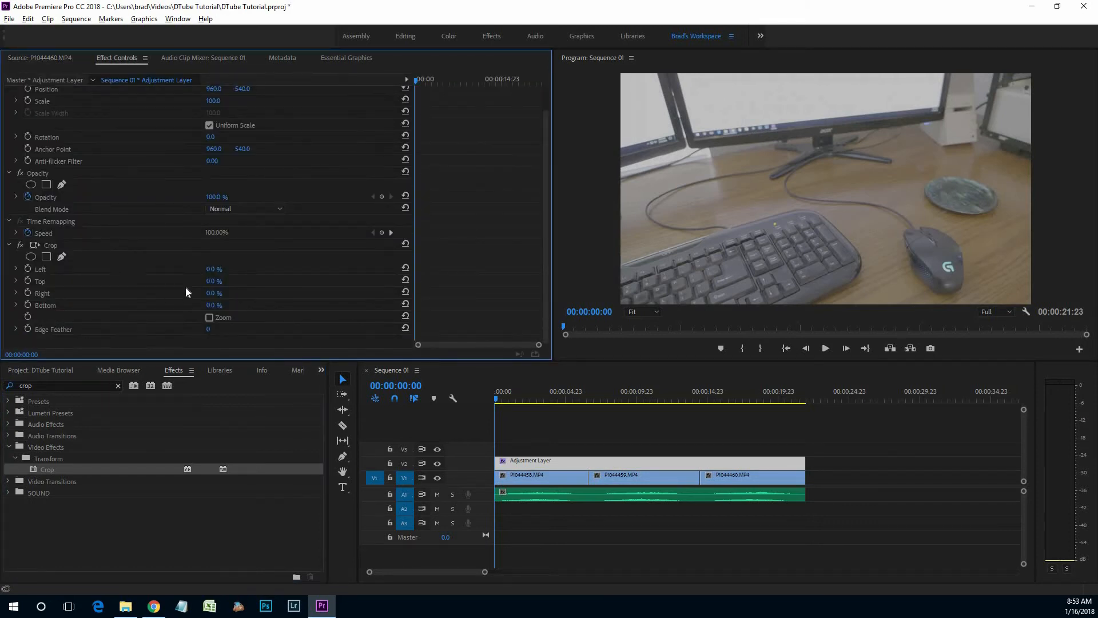
{"action": "left_click", "coordinate": [212, 281]}
{"action": "key", "text": "Return"}
{"action": "left_click", "coordinate": [212, 305]}
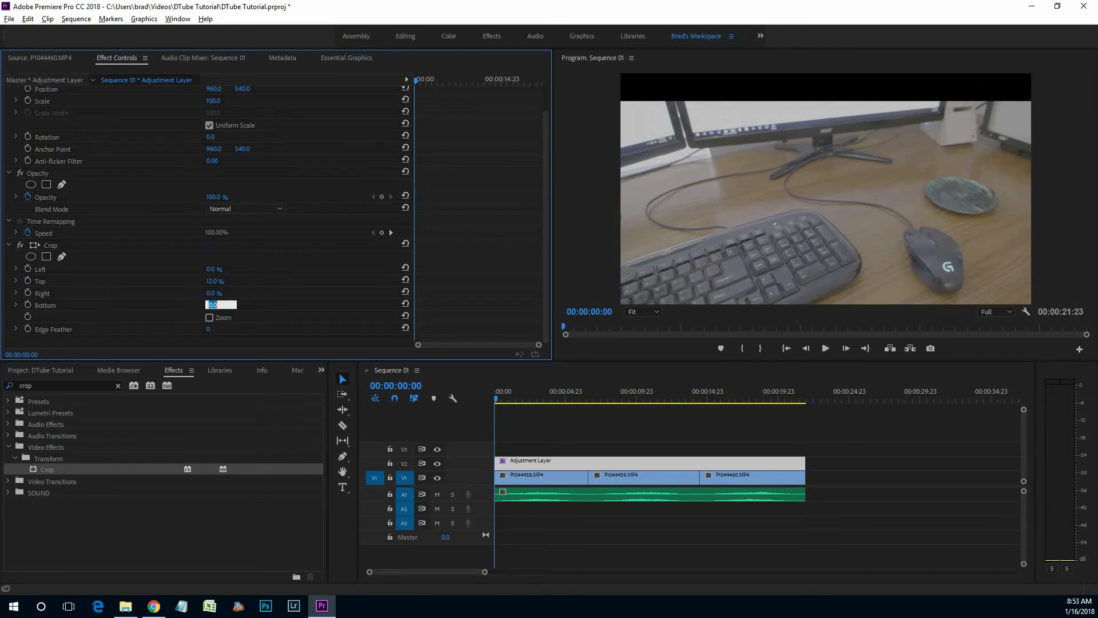
{"action": "type", "text": "12"}
{"action": "key", "text": "Return"}
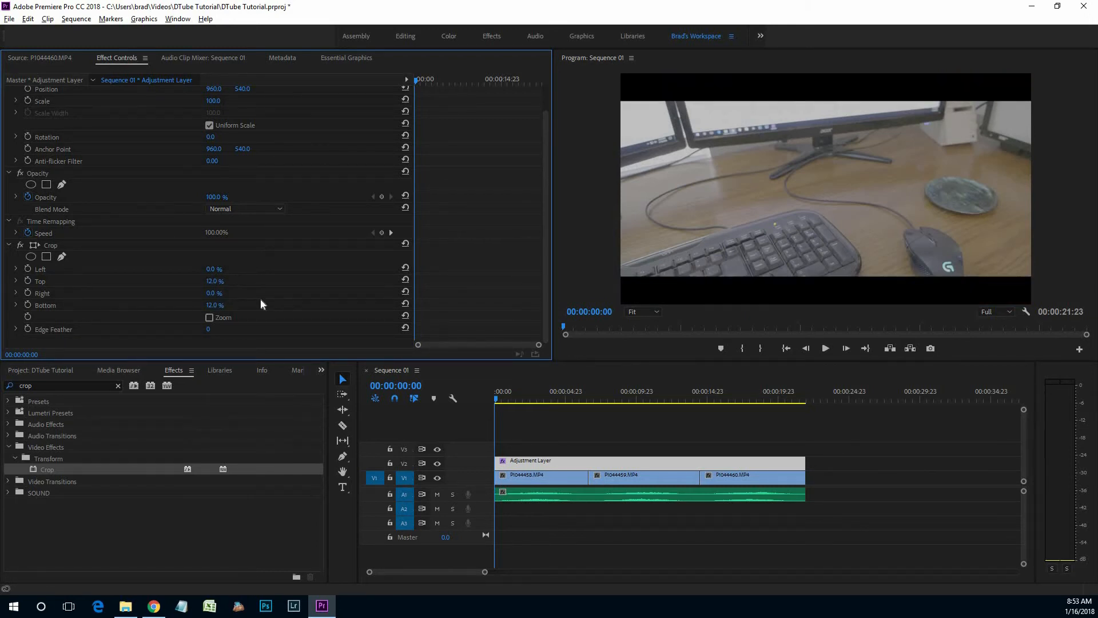
- Switch to the Color workspace with the adjustment layer selected and collapse the Basic Correction section of Lumetri Color
{"action": "left_click", "coordinate": [577, 462]}
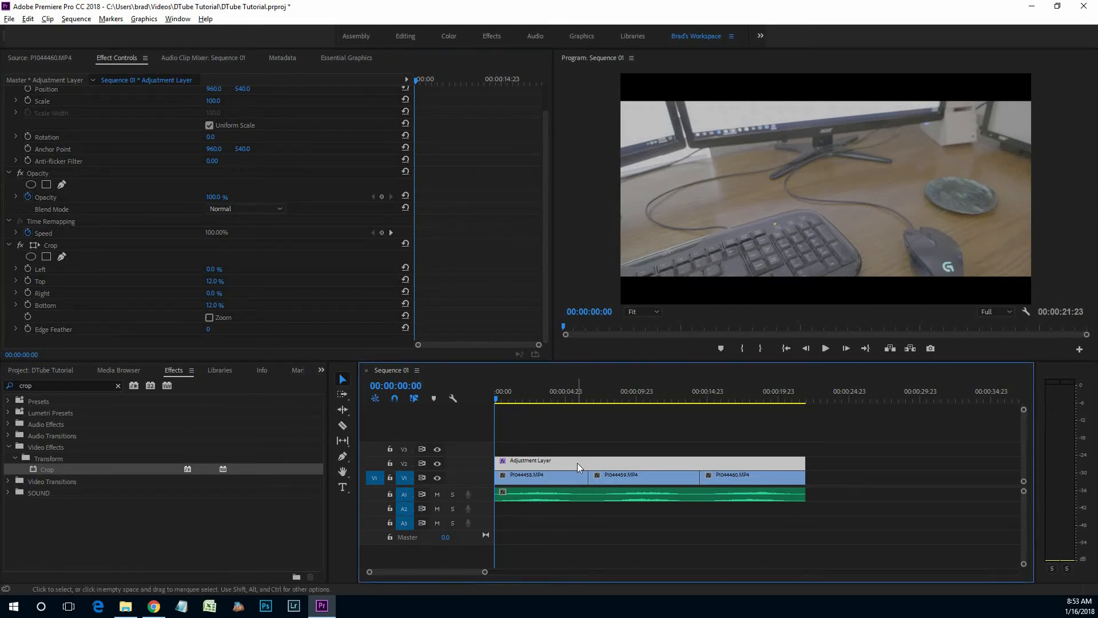
{"action": "key", "text": "space"}
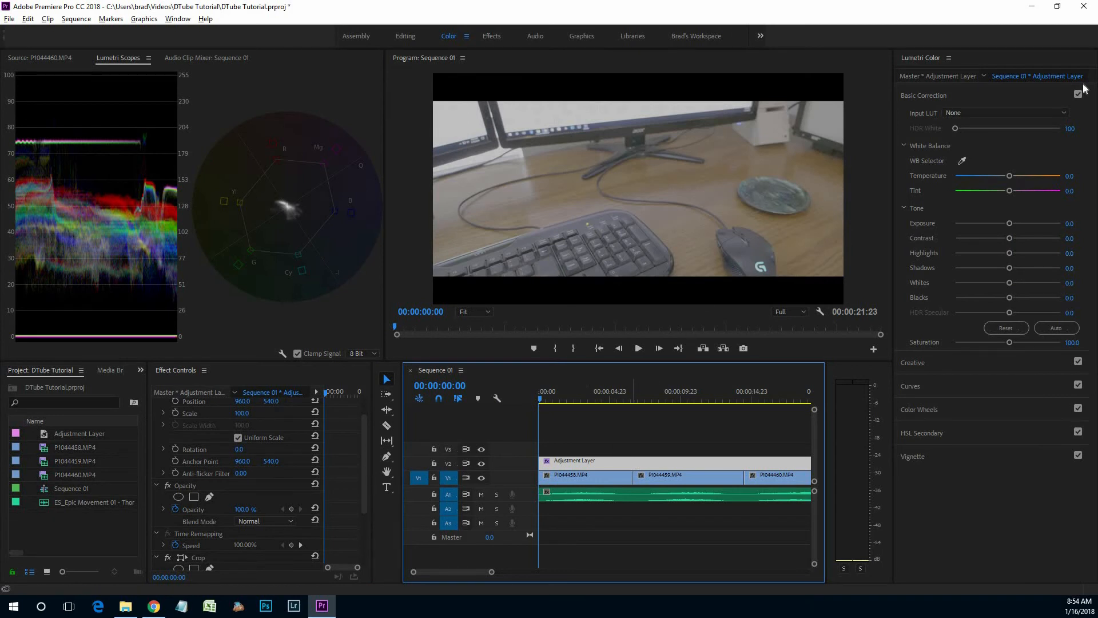
{"action": "left_click", "coordinate": [996, 95]}
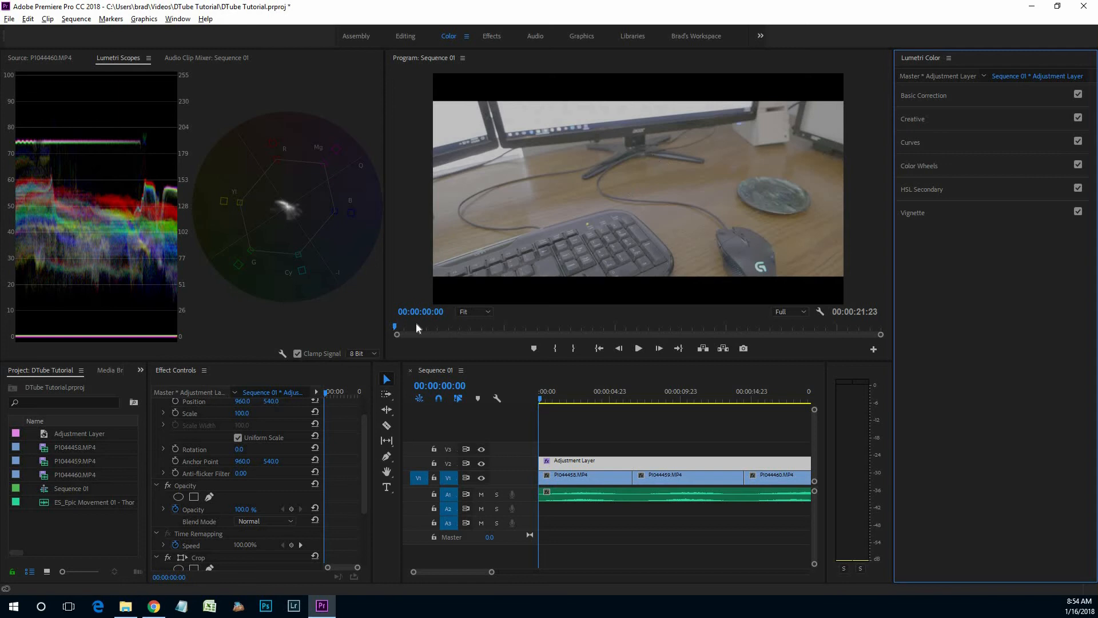
{"action": "left_click_drag", "start_coordinate": [516, 322], "coordinate": [383, 373]}
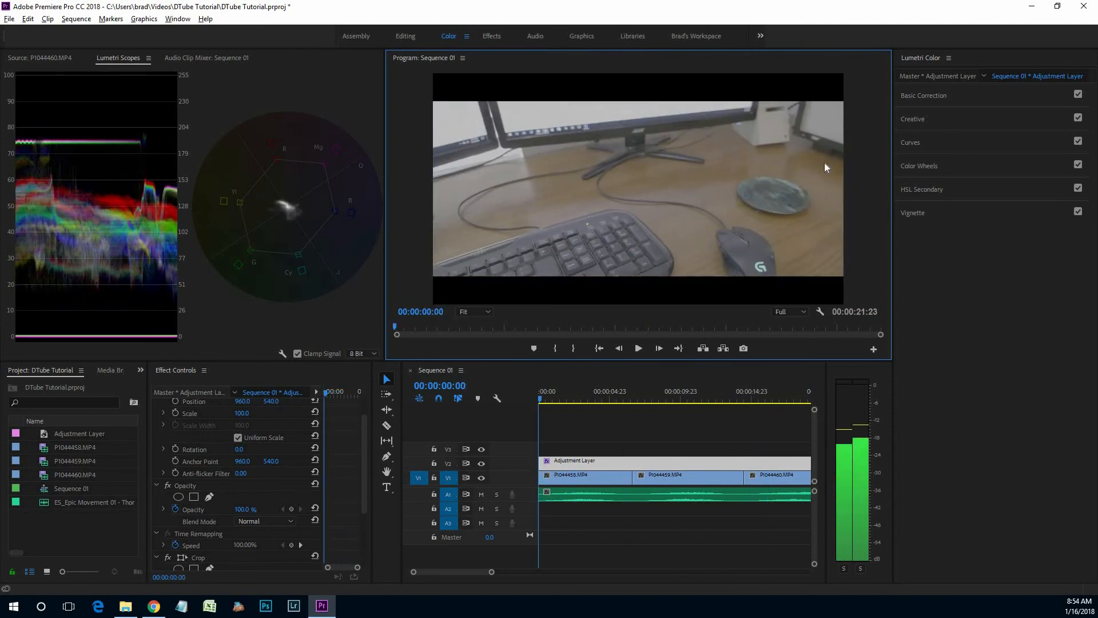
- Load V-LOG TO REC709 JOO.WORKS.CUBE from the Better than Raw hack LUTs folder as the adjustment layer's Creative look
{"action": "left_click", "coordinate": [915, 119]}
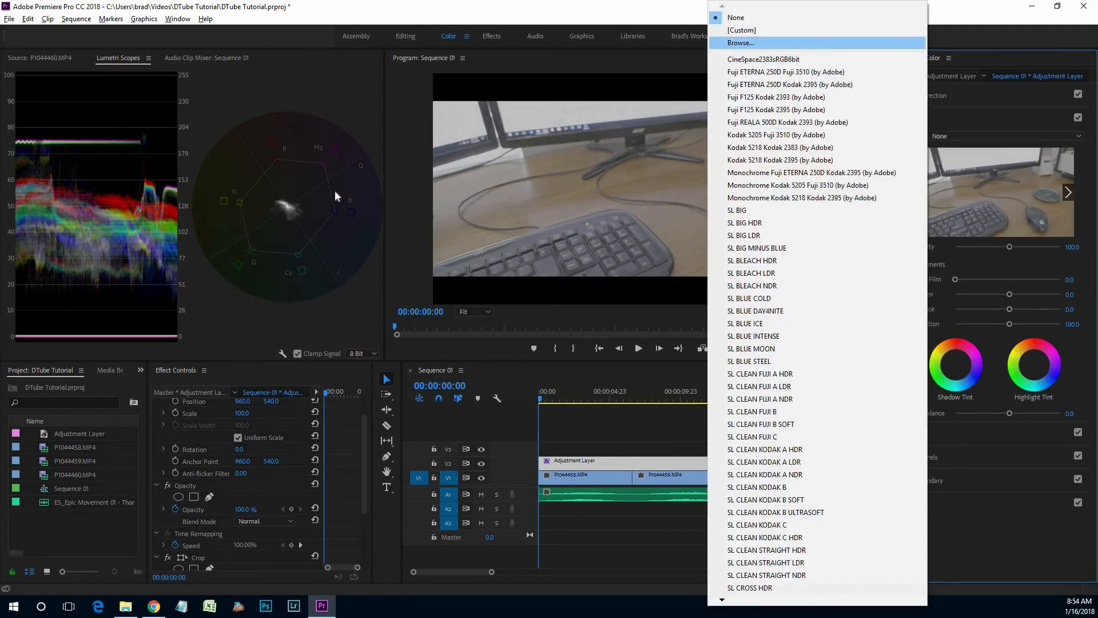
{"action": "left_click", "coordinate": [761, 42]}
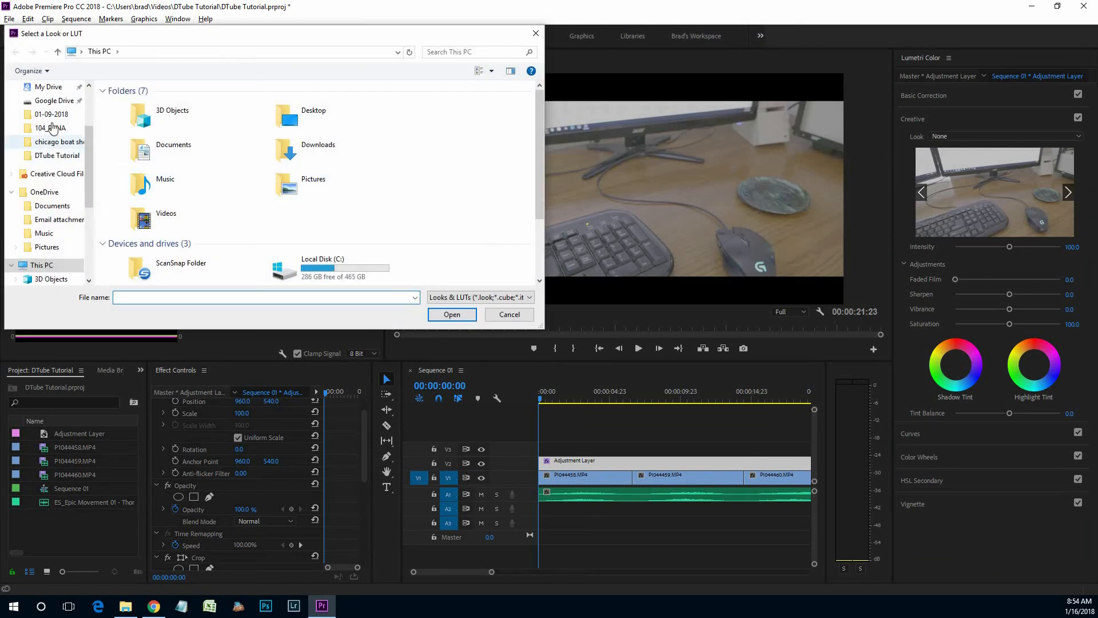
{"action": "scroll", "coordinate": [60, 172], "scroll_direction": "up", "scroll_amount": 3}
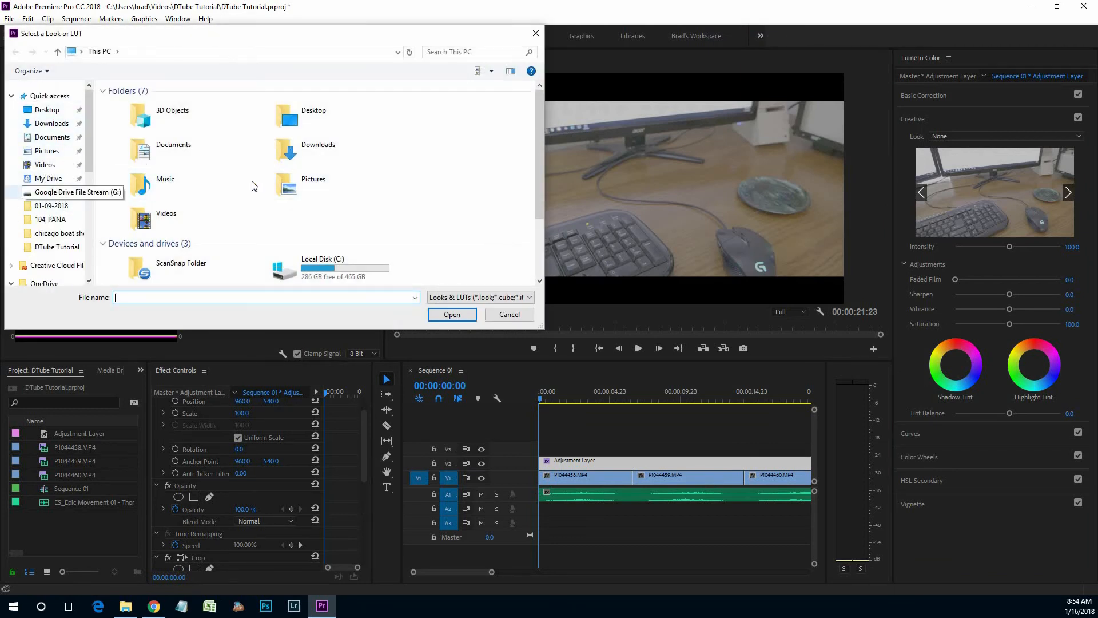
{"action": "double_click", "coordinate": [257, 204]}
{"action": "double_click", "coordinate": [255, 200]}
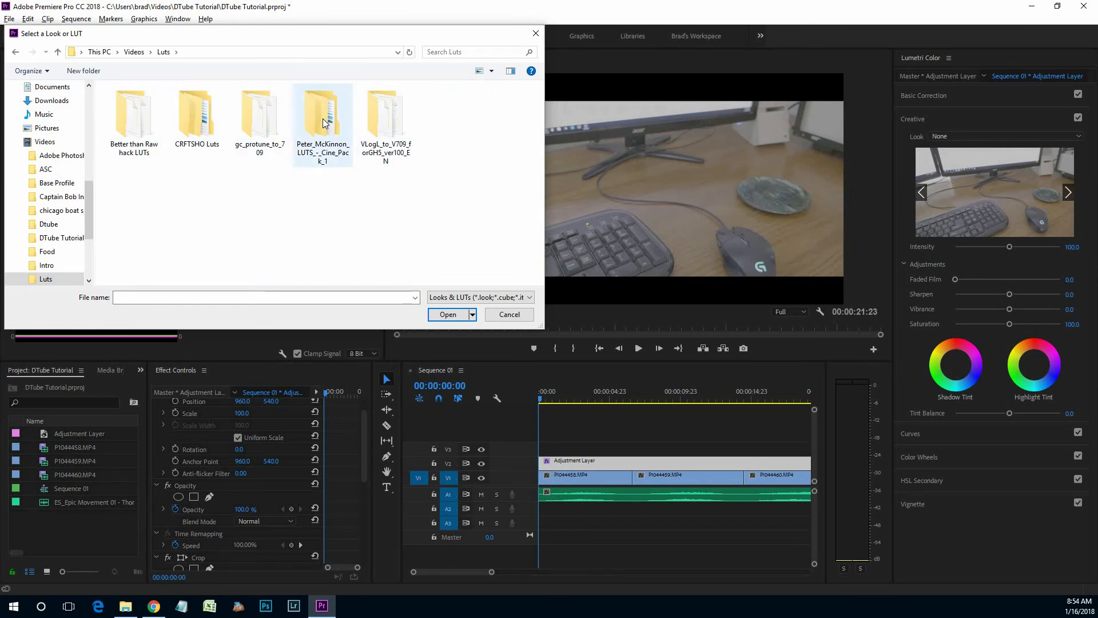
{"action": "left_click", "coordinate": [391, 122]}
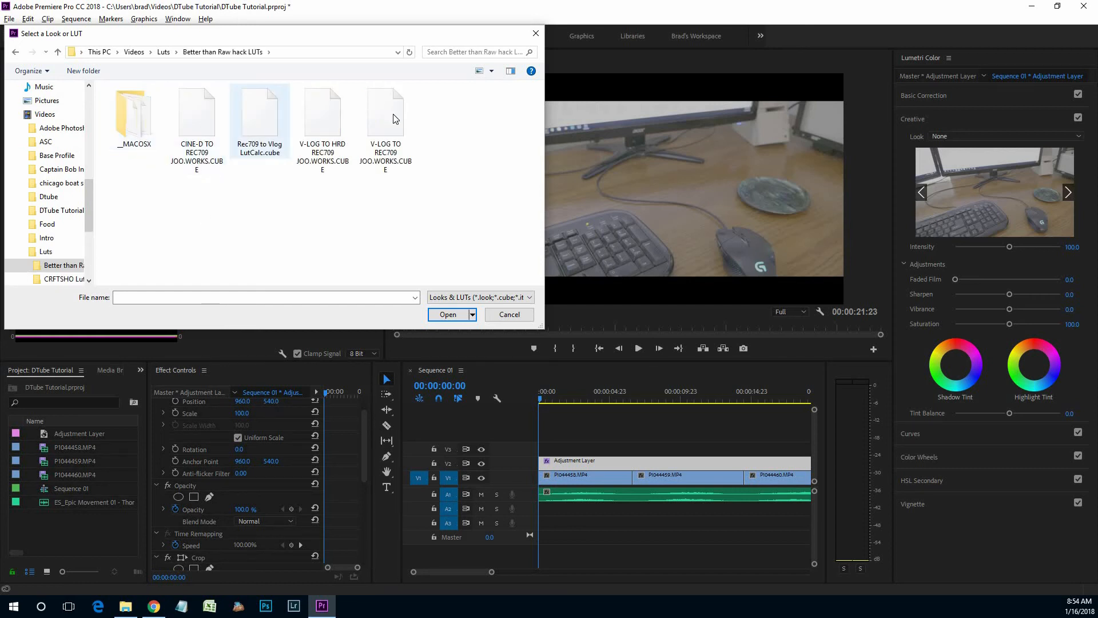
{"action": "left_click", "coordinate": [448, 316]}
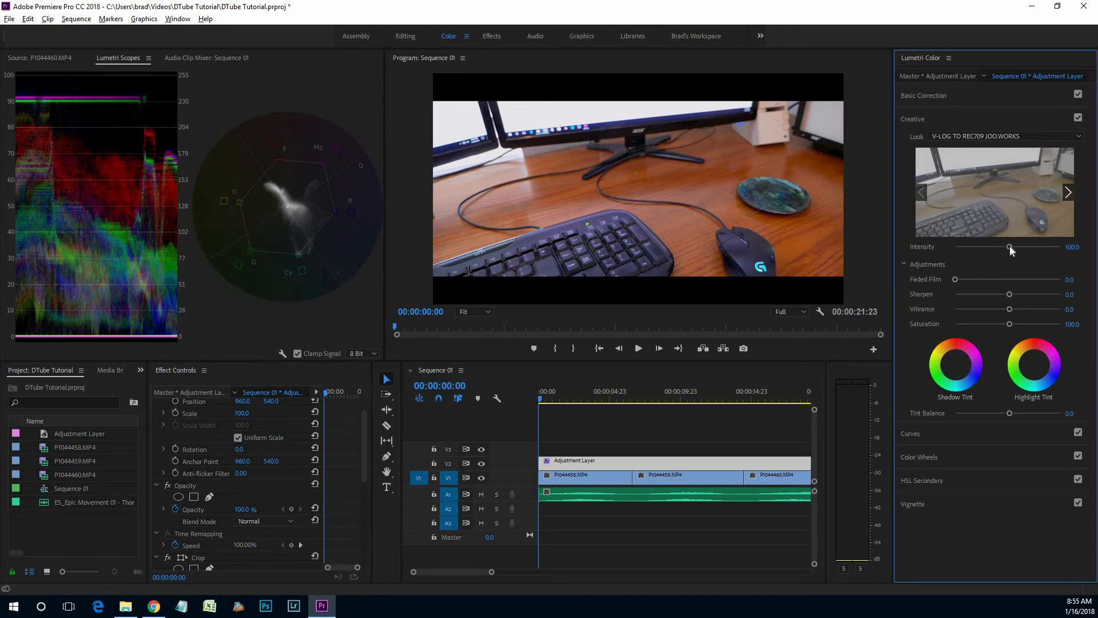
- Reduce the Creative look's intensity to 53
{"action": "left_click", "coordinate": [977, 242]}
{"action": "left_click_drag", "start_coordinate": [982, 244], "coordinate": [983, 244]}
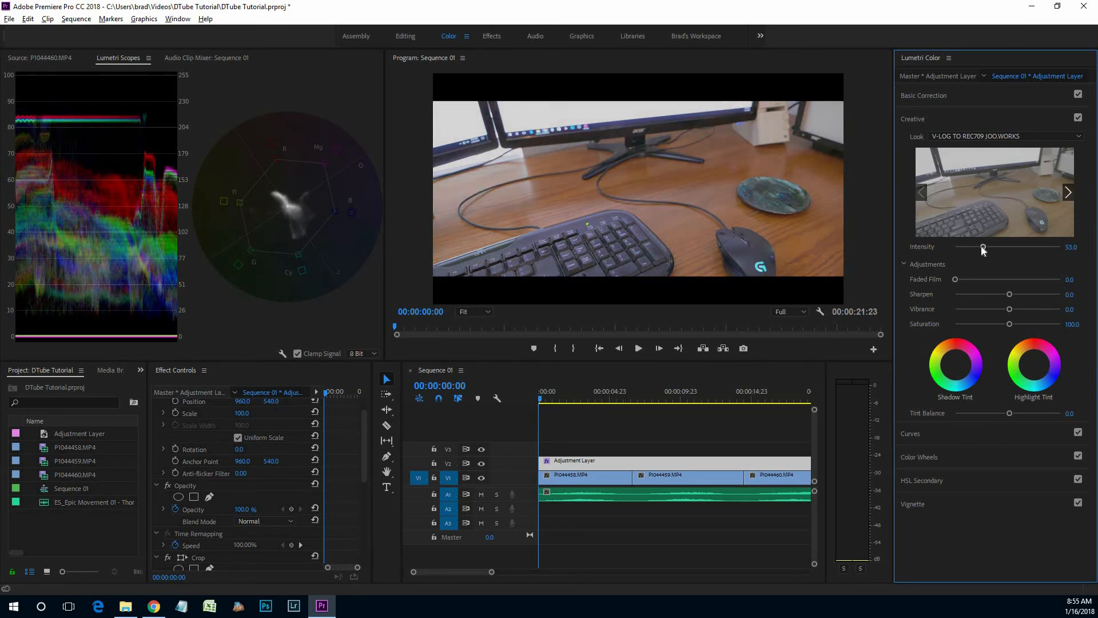
{"action": "left_click_drag", "start_coordinate": [982, 246], "coordinate": [981, 247]}
- Play the graded sequence from the beginning to review the color look across all three clips
{"action": "left_click", "coordinate": [537, 399]}
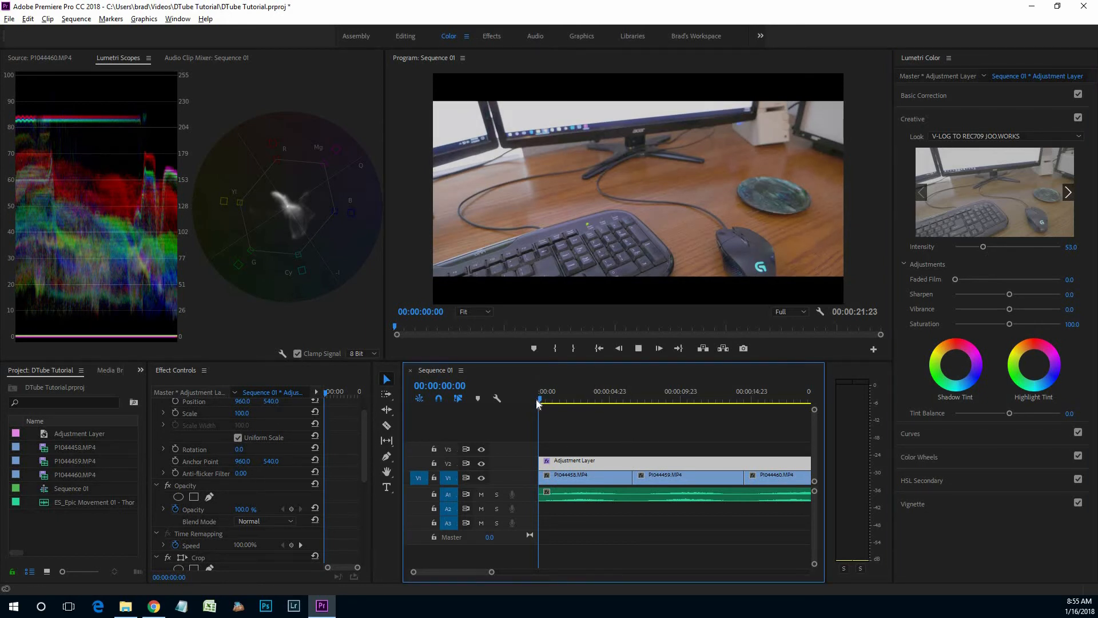
{"action": "key", "text": "space"}
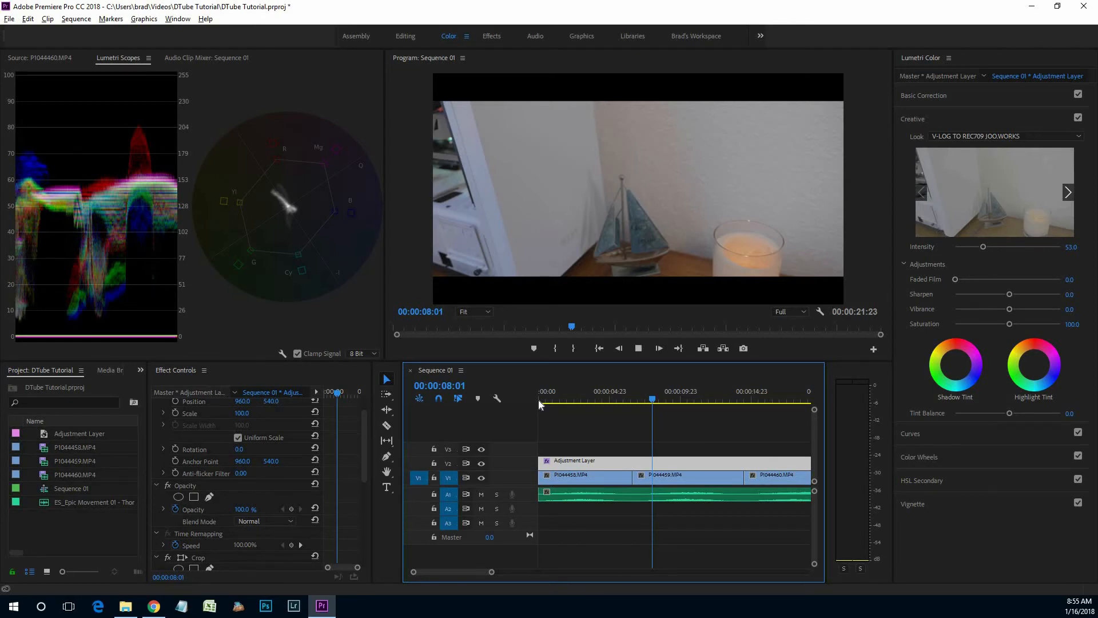
{"action": "key", "text": "space"}
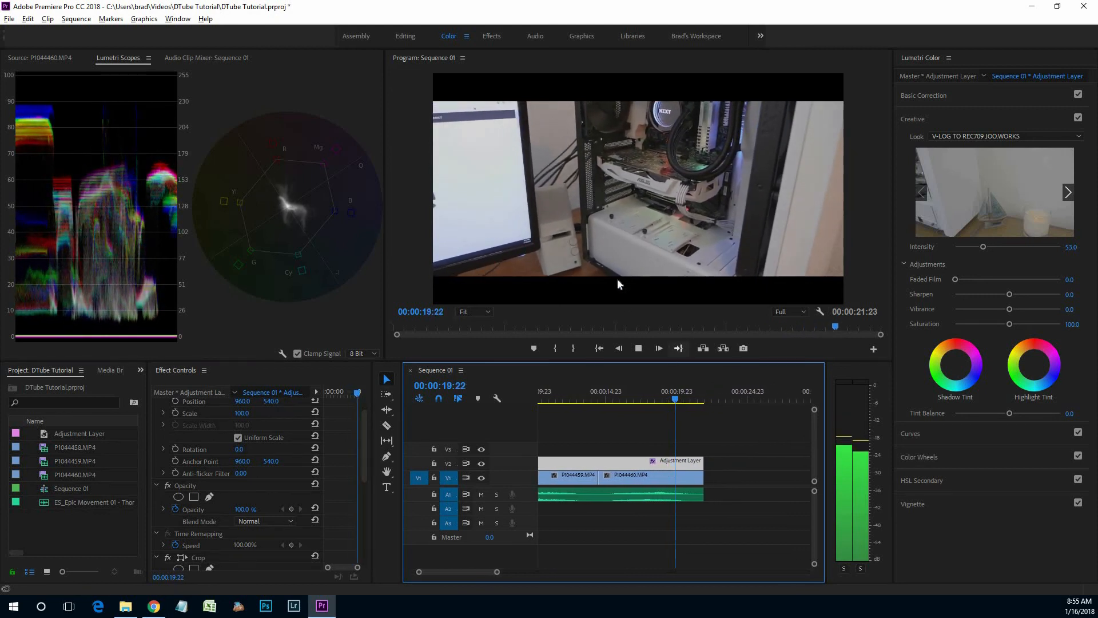
{"action": "key", "text": "space"}
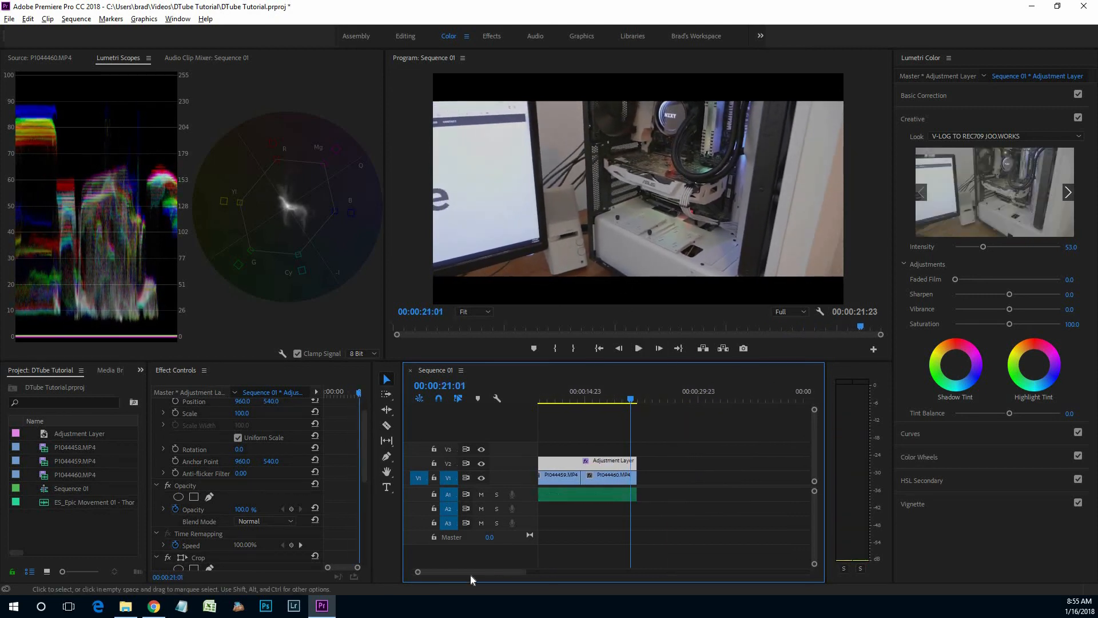